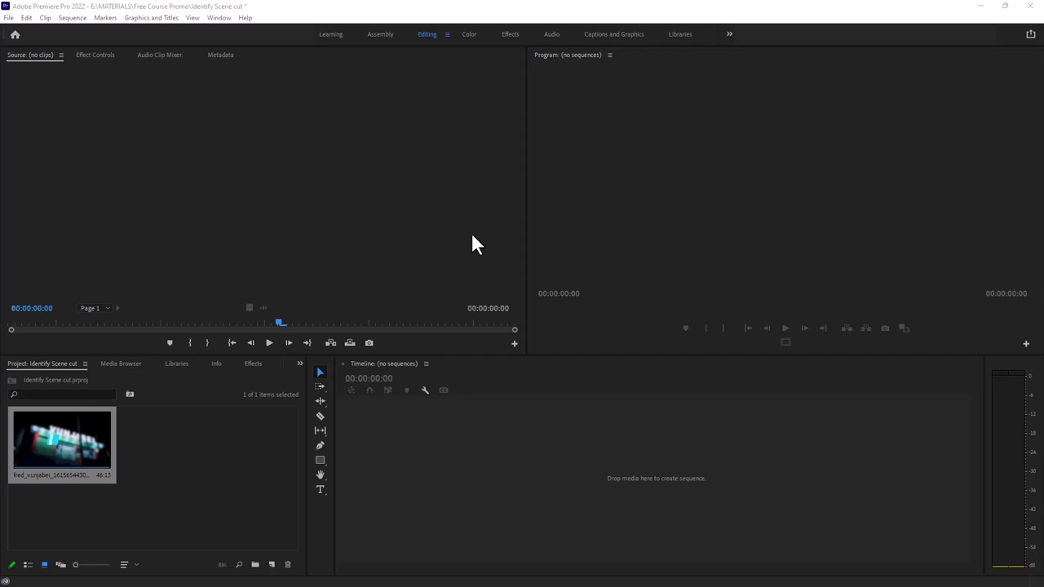
# Delete the old project clip and import the fred_vunjabei video from the Desktop
pyautogui.click(186, 423)
pyautogui.press('Delete')
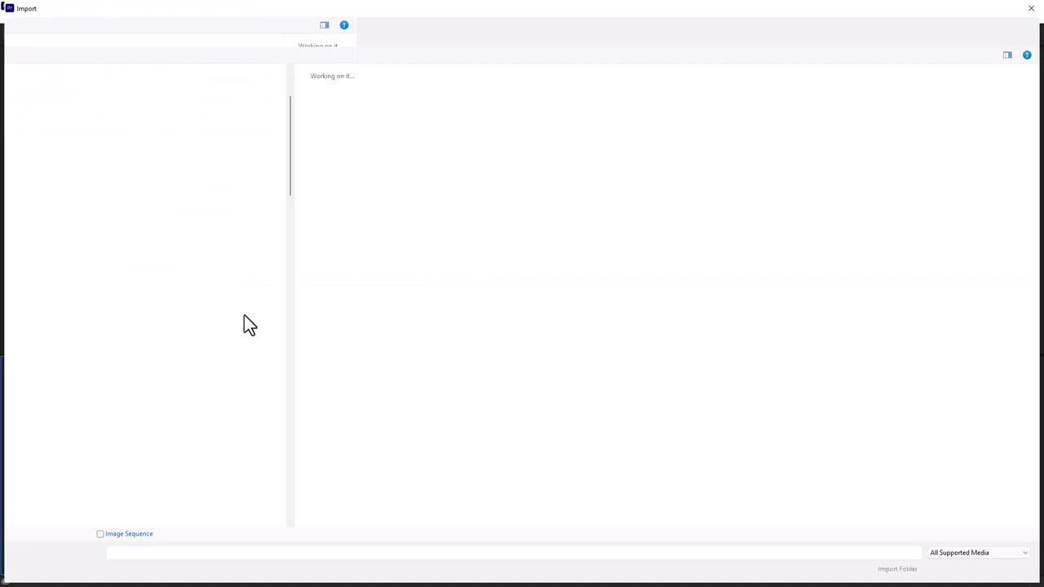
pyautogui.click(637, 106)
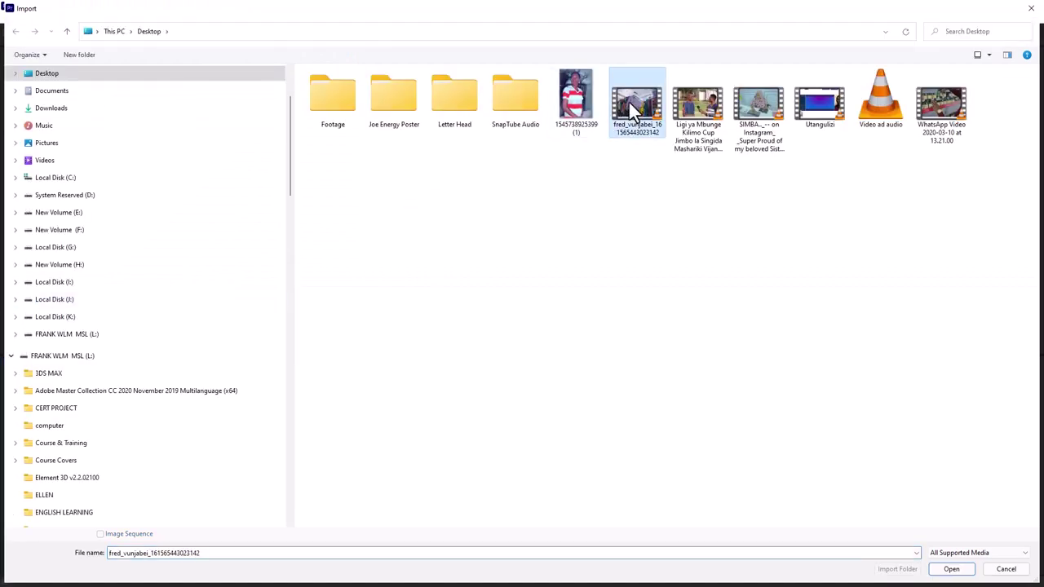
pyautogui.click(949, 569)
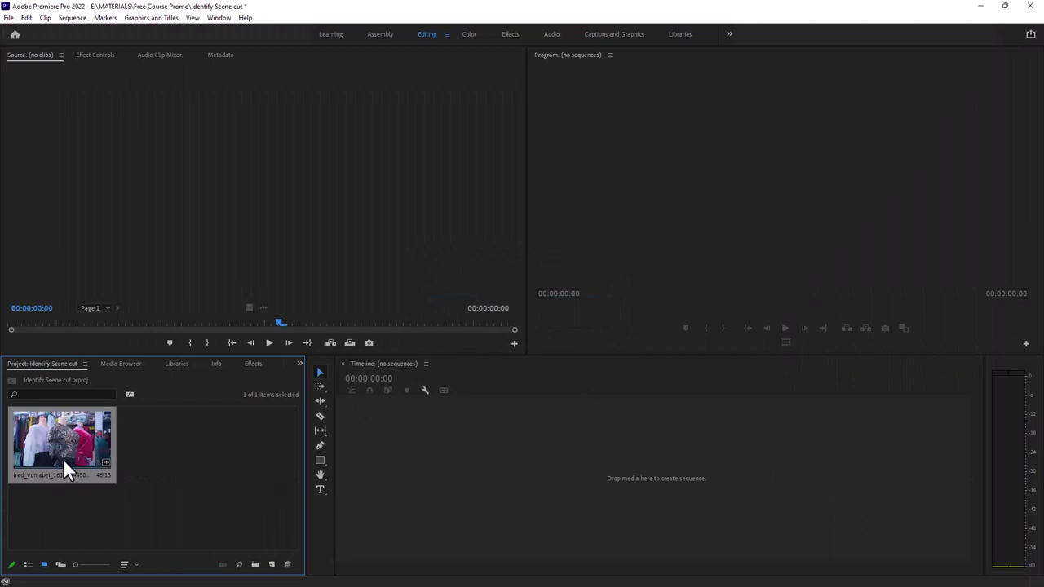
pyautogui.rightClick(71, 450)
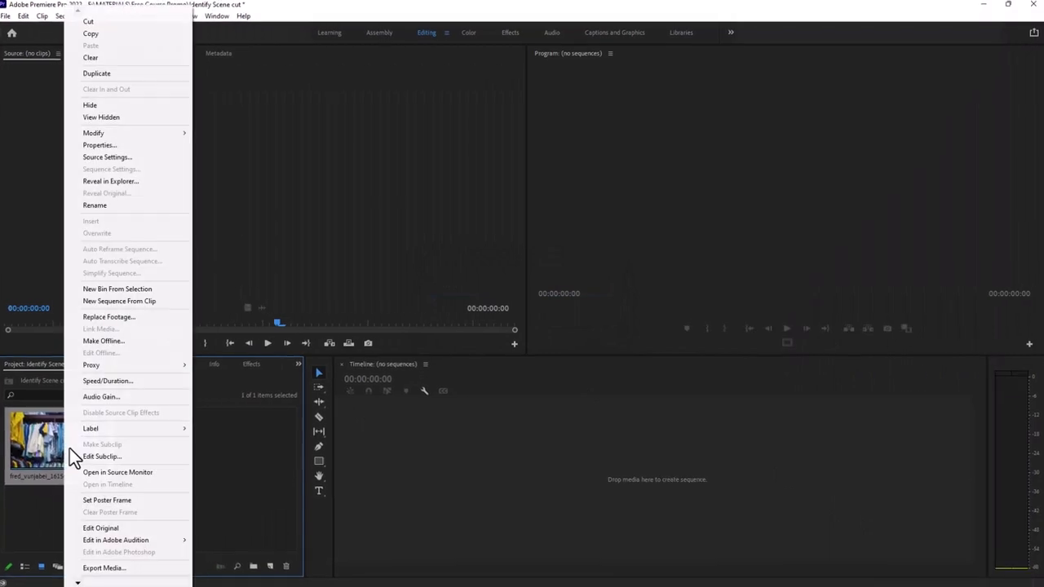
pyautogui.click(103, 300)
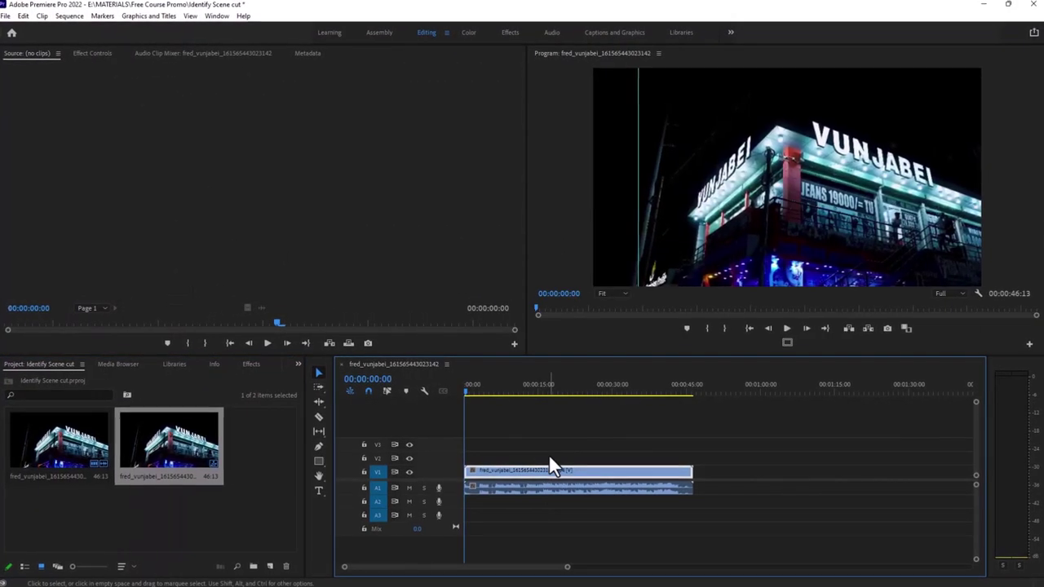
pyautogui.moveTo(506, 389)
pyautogui.mouseDown()
pyautogui.moveTo(465, 390)
pyautogui.moveTo(565, 396)
pyautogui.mouseUp()
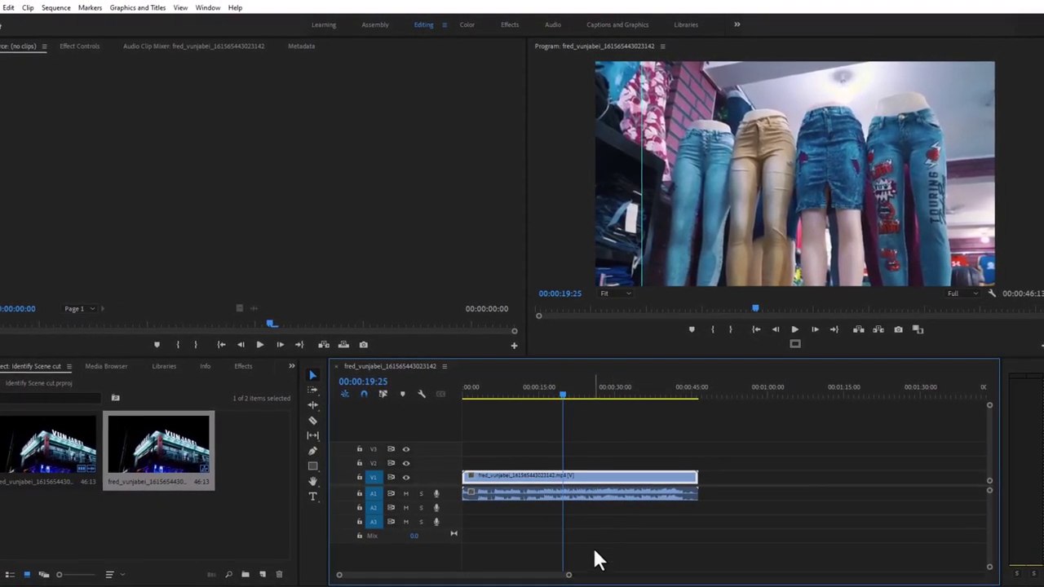
pyautogui.moveTo(554, 573); pyautogui.dragTo(531, 576)
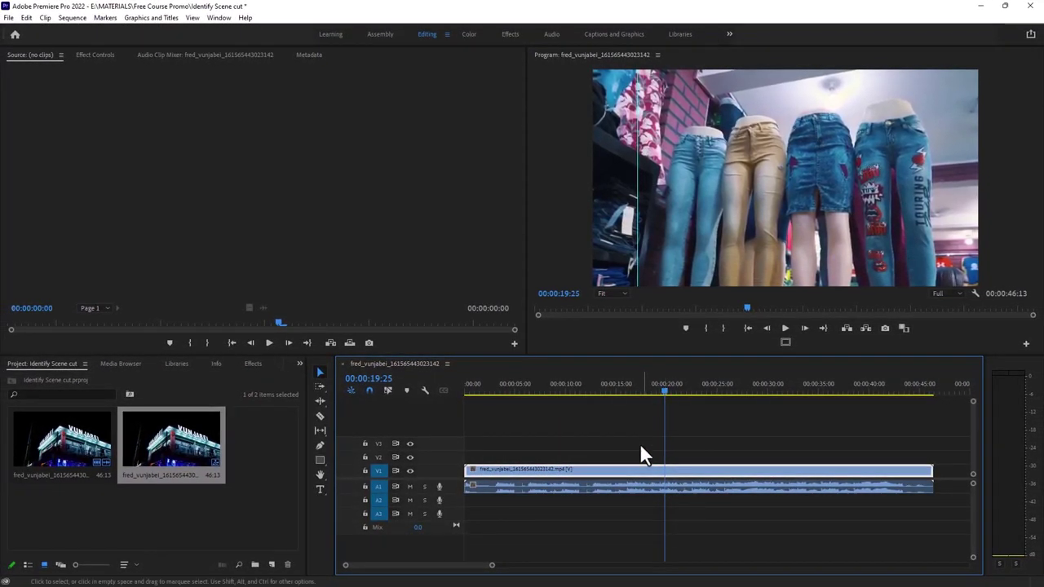
pyautogui.press('-')
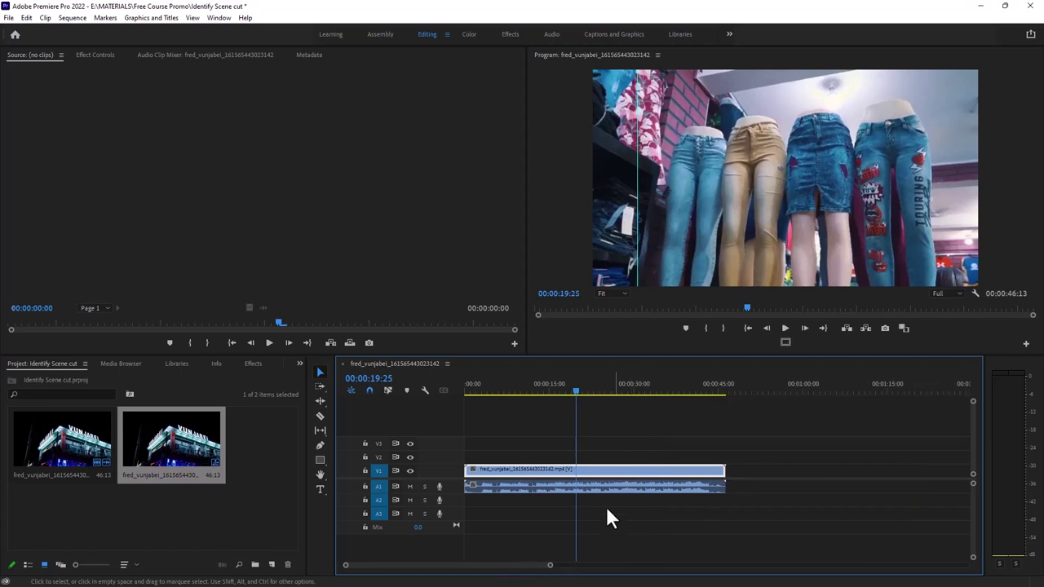
# Run Scene Edit Detection on the timeline clip with cuts, subclip bin and markers enabled
pyautogui.rightClick(585, 470)
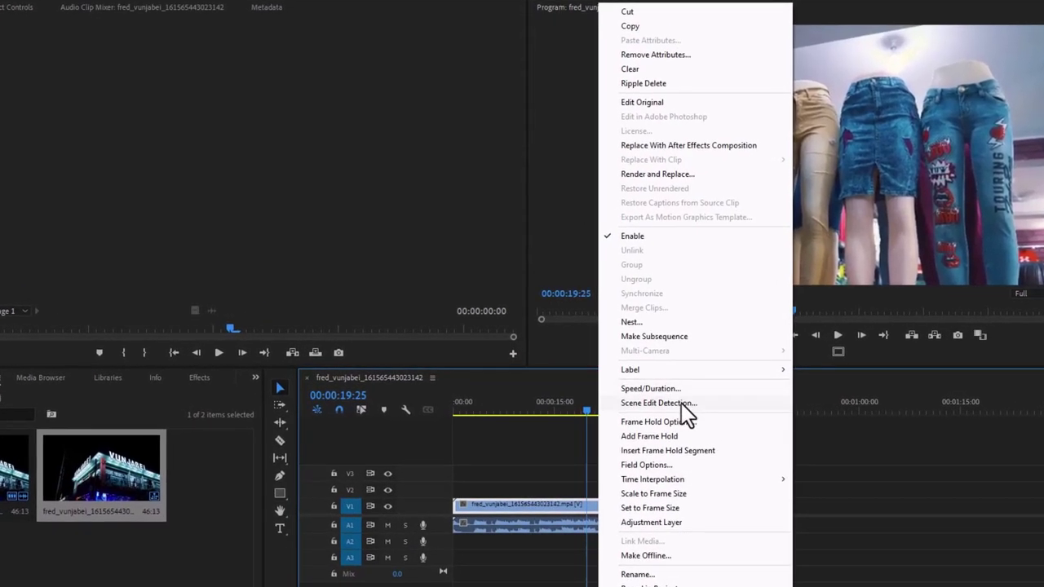
pyautogui.click(680, 402)
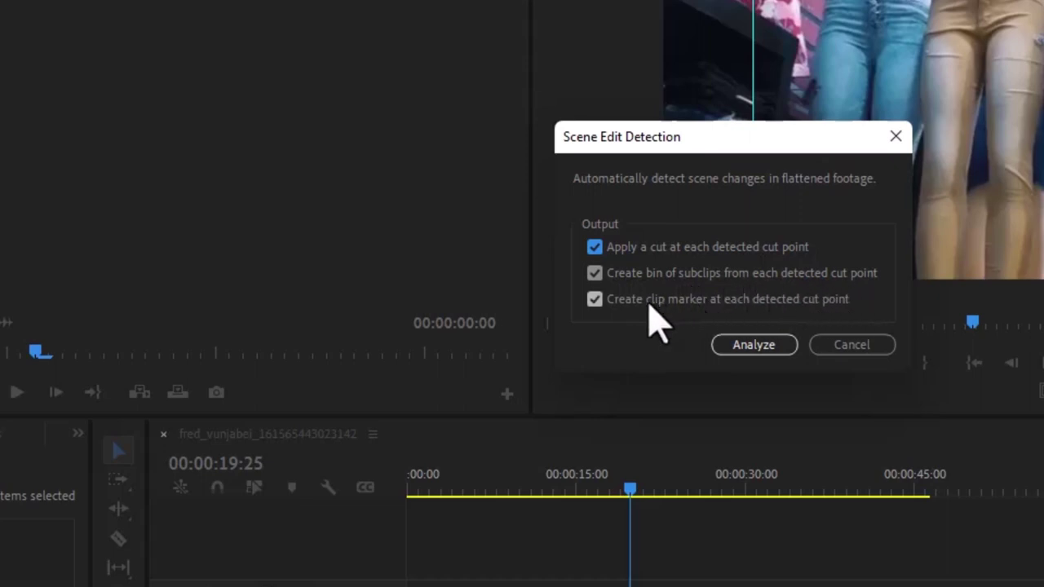
pyautogui.click(736, 343)
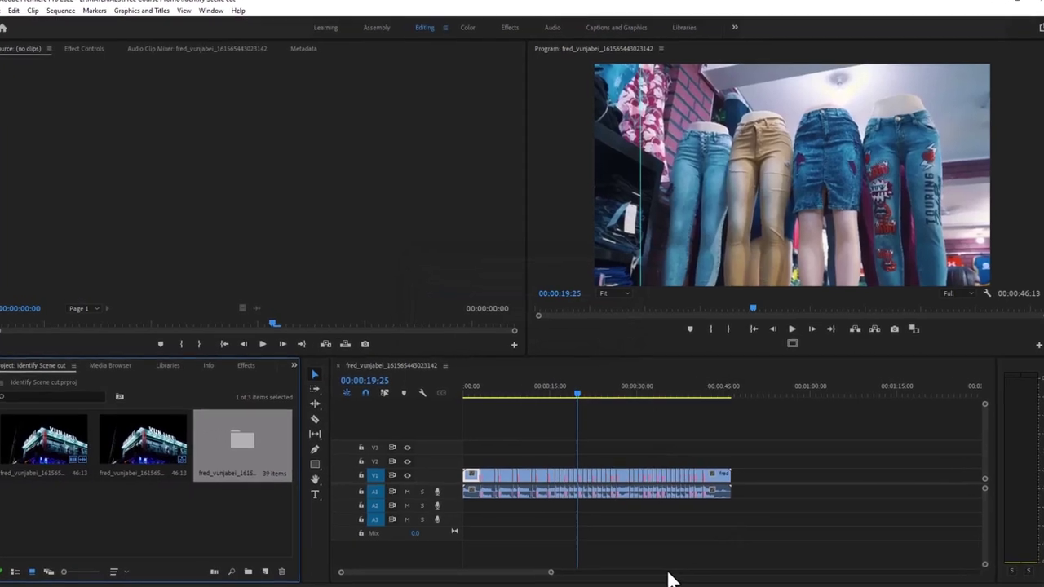
# Zoom into the timeline cuts and open the Scene Edit Detection bin of 39 subclips
pyautogui.press('=')
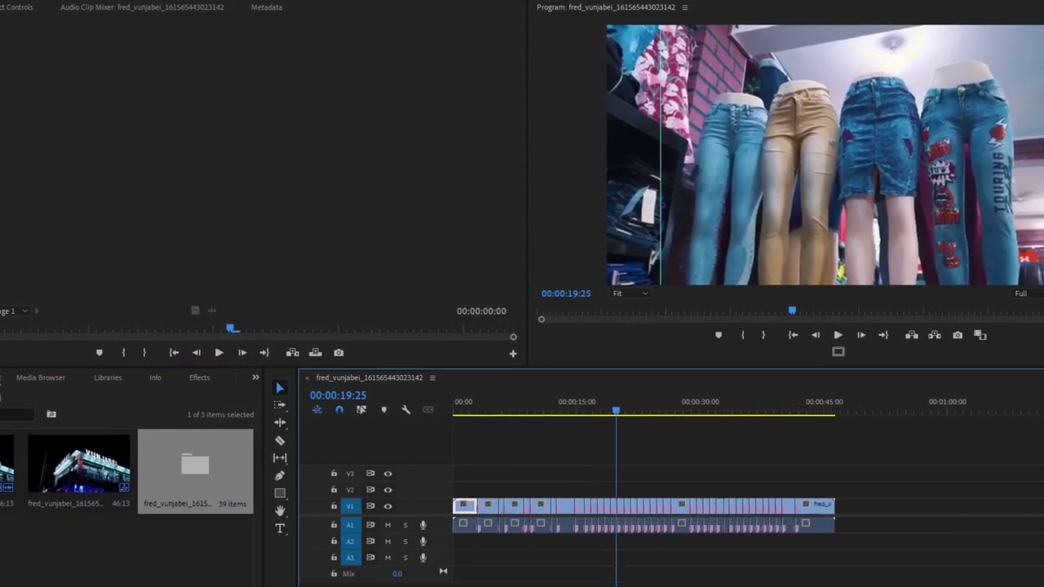
pyautogui.press('=')
pyautogui.press('=')
pyautogui.press('=')
pyautogui.press('=')
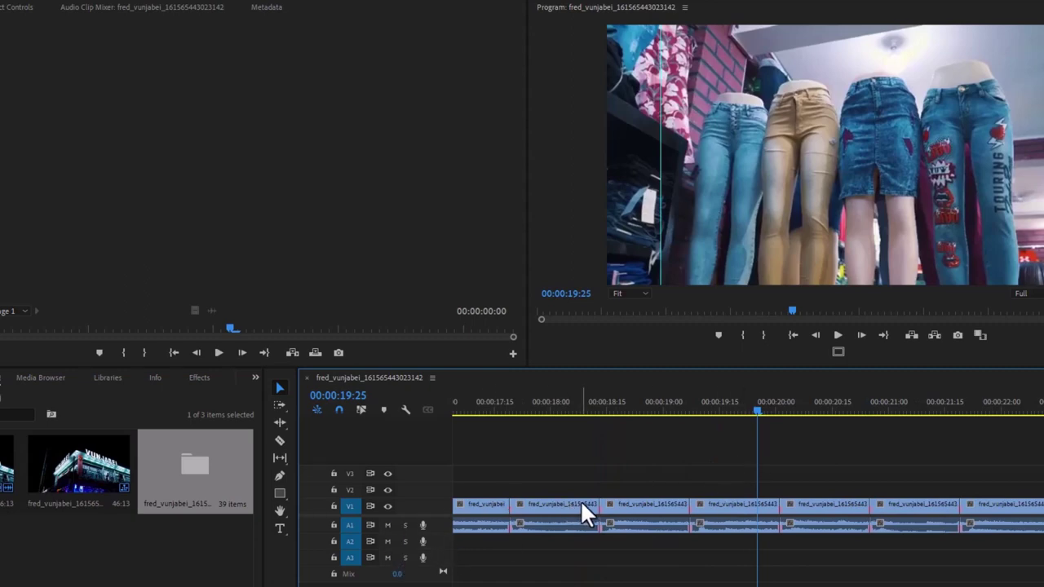
pyautogui.doubleClick(186, 469)
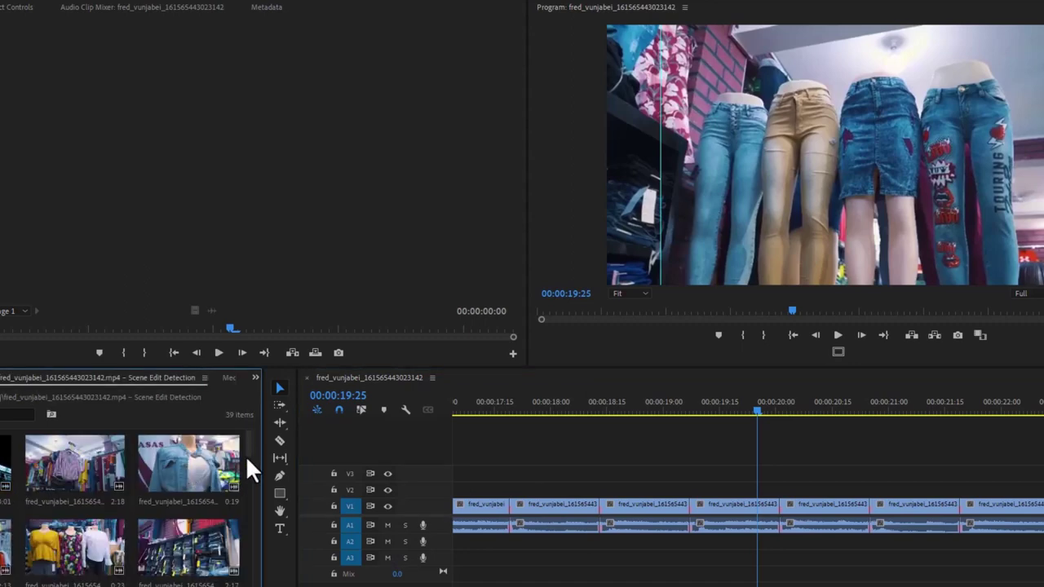
pyautogui.moveTo(249, 439)
pyautogui.mouseDown()
pyautogui.moveTo(246, 583)
pyautogui.moveTo(246, 433)
pyautogui.mouseUp()
pyautogui.click(387, 524)
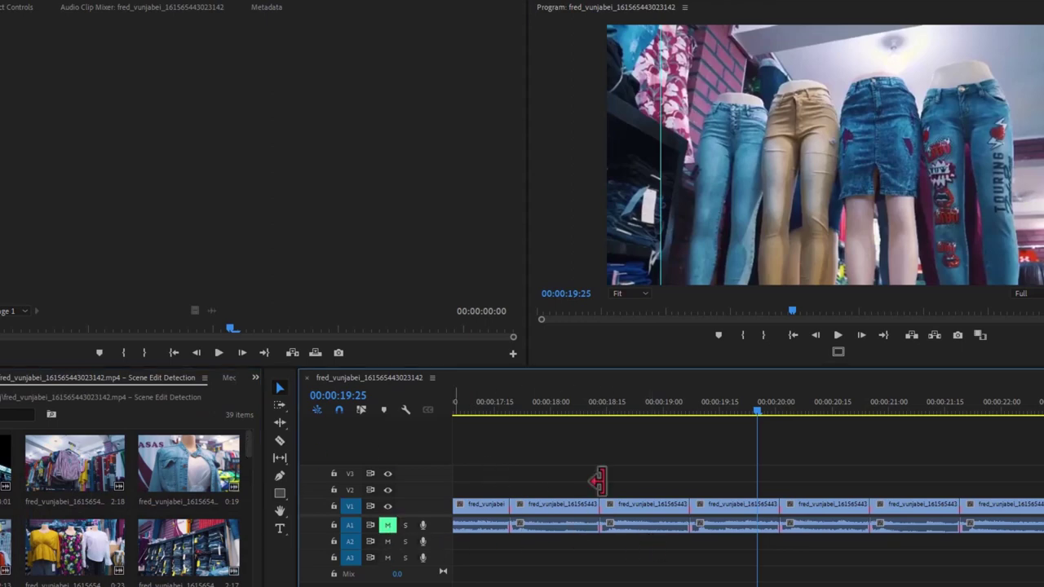
pyautogui.moveTo(758, 412); pyautogui.dragTo(461, 512)
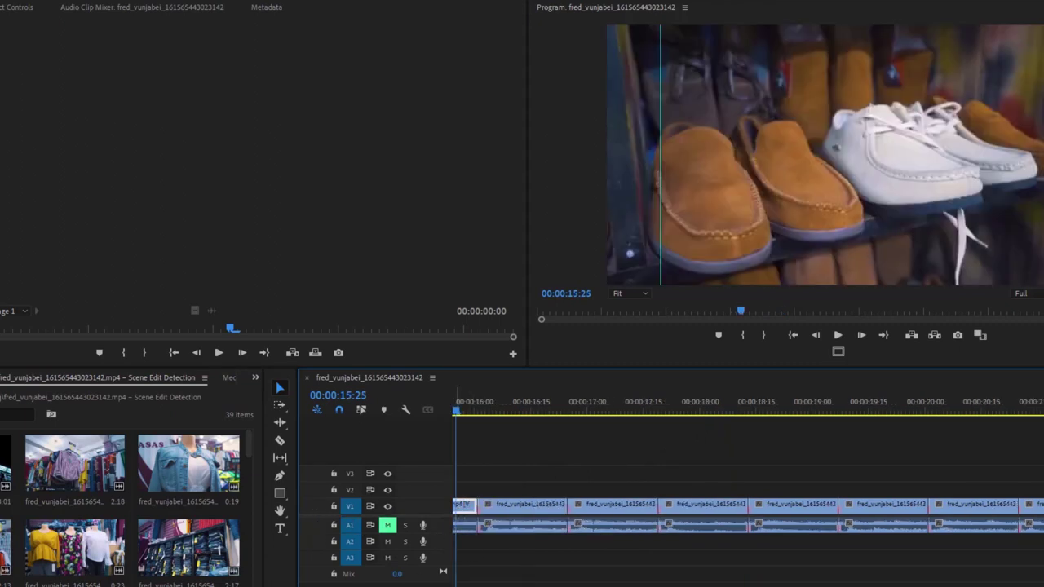
pyautogui.scroll(10, 489, 457)
pyautogui.click(492, 412)
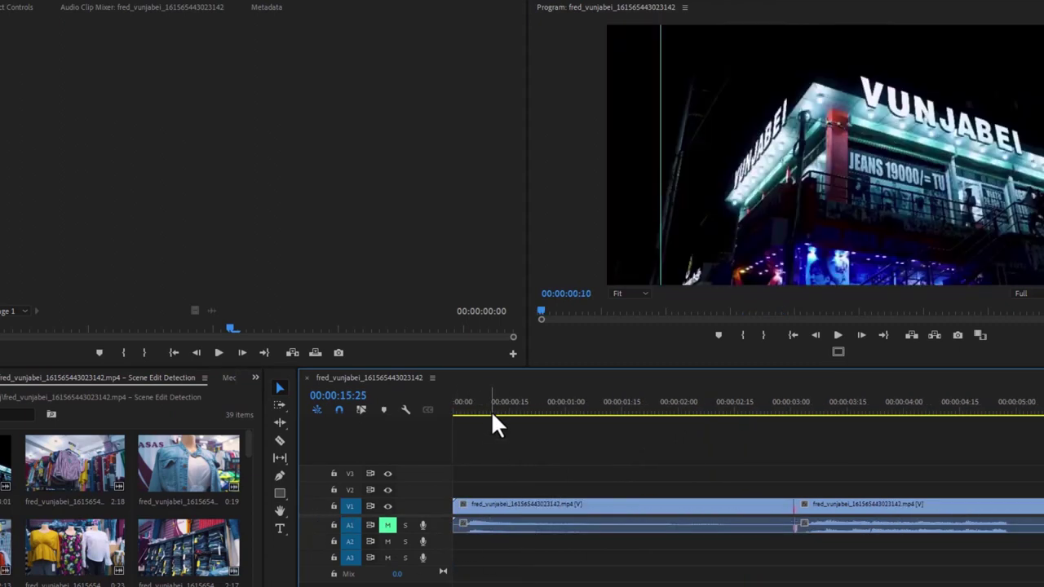
pyautogui.press('\\')
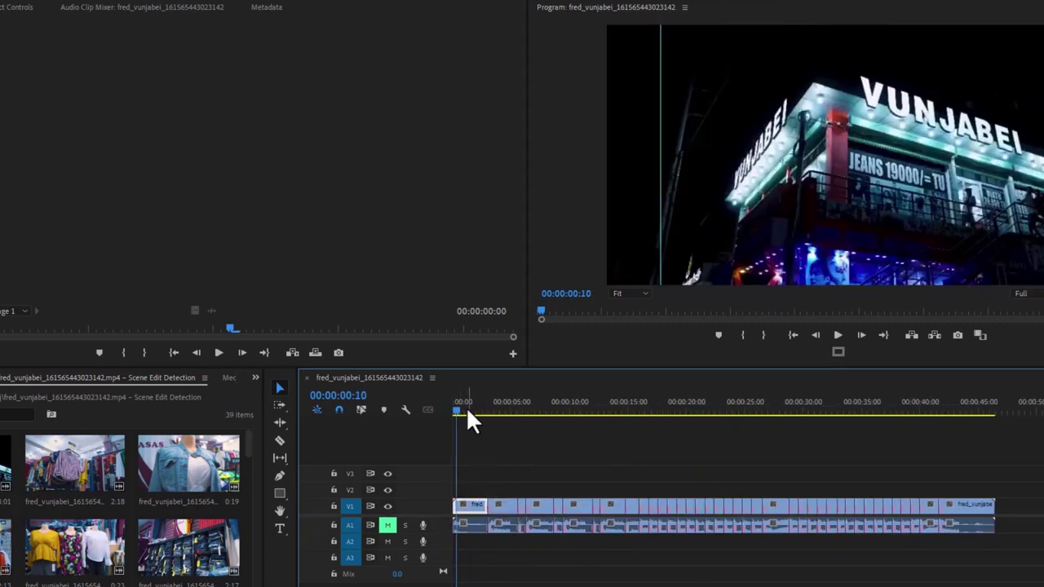
pyautogui.press('space')
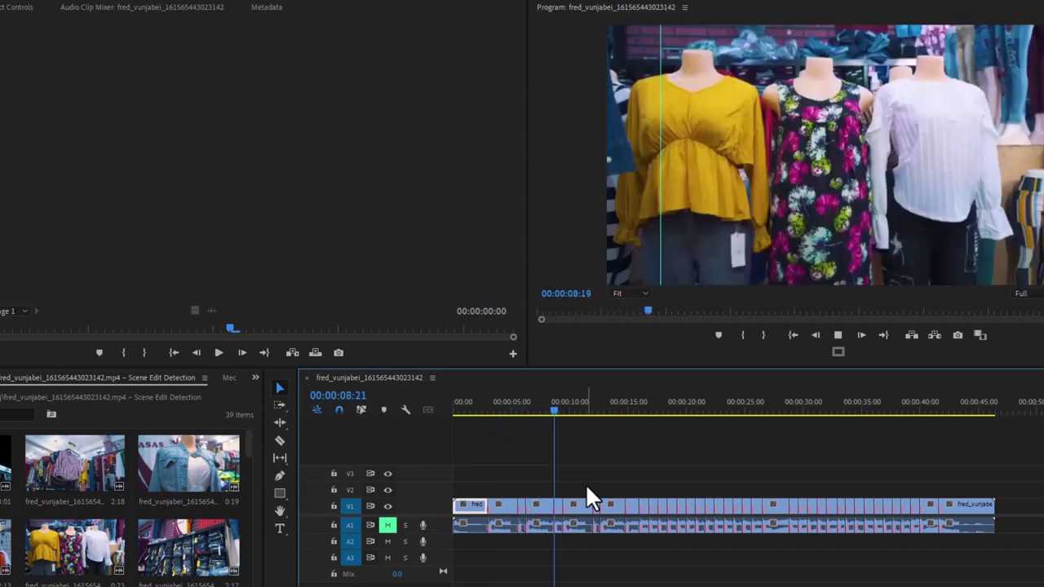
pyautogui.press('space')
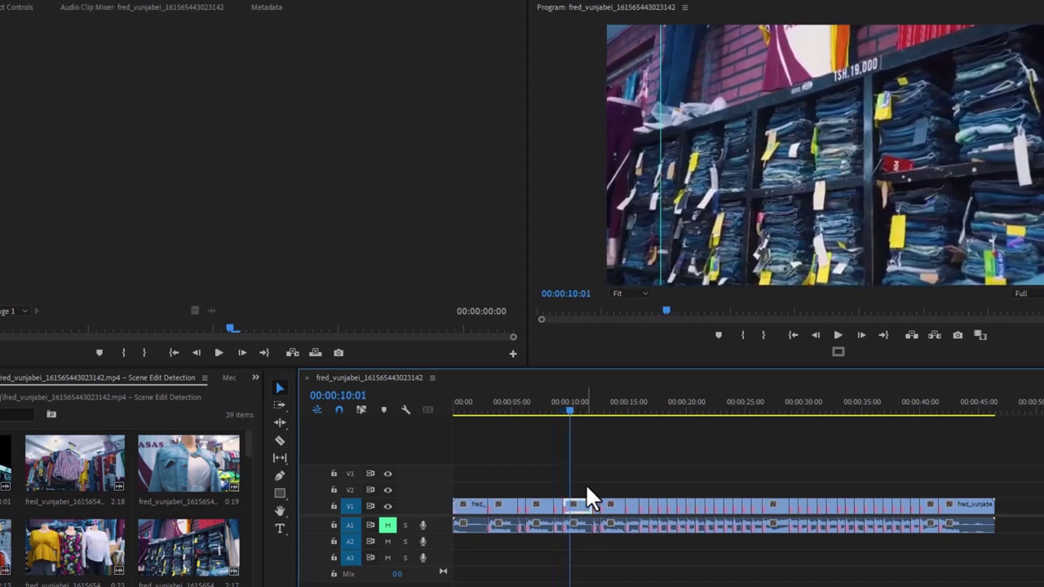